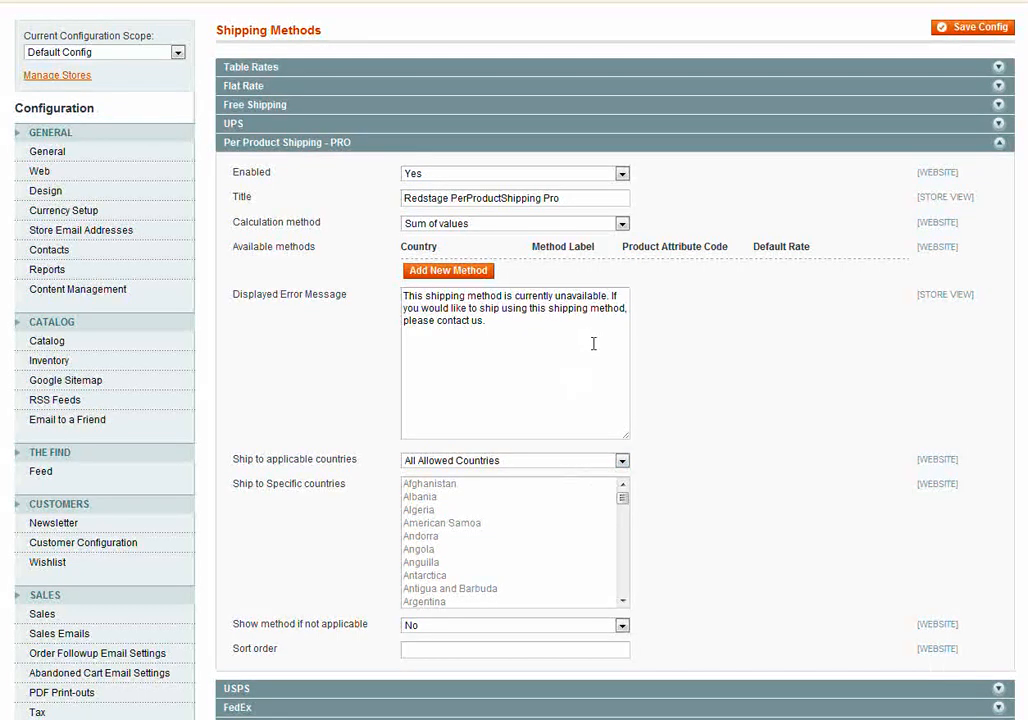
Add a new shipping method row under Per Product Shipping - PRO with United States as its country.
click(468, 275)
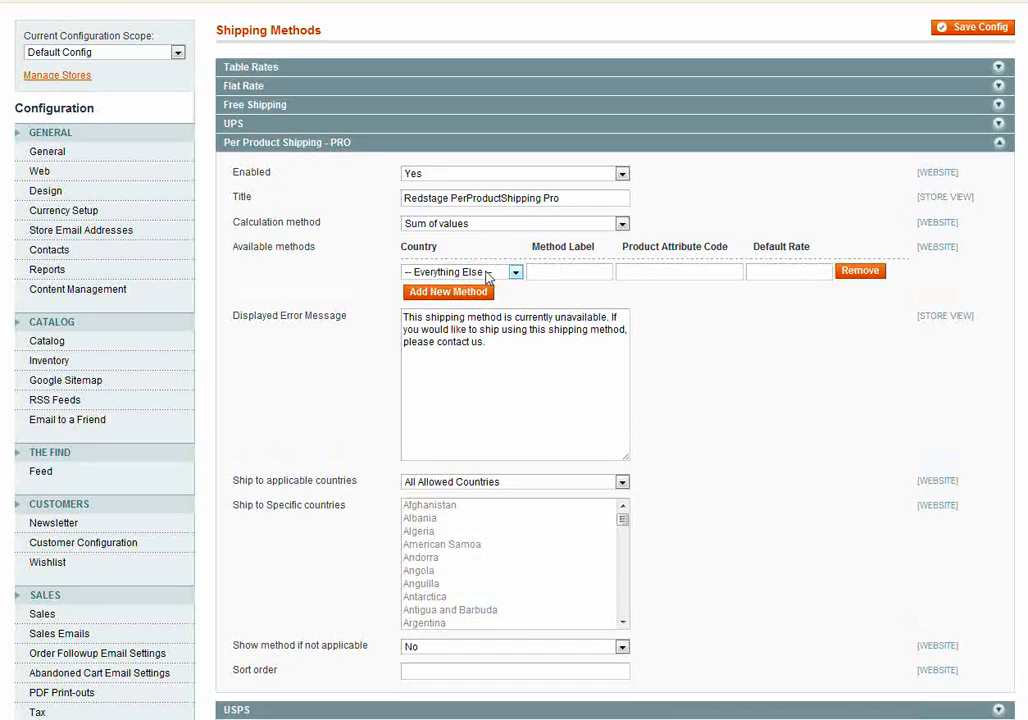
click(487, 276)
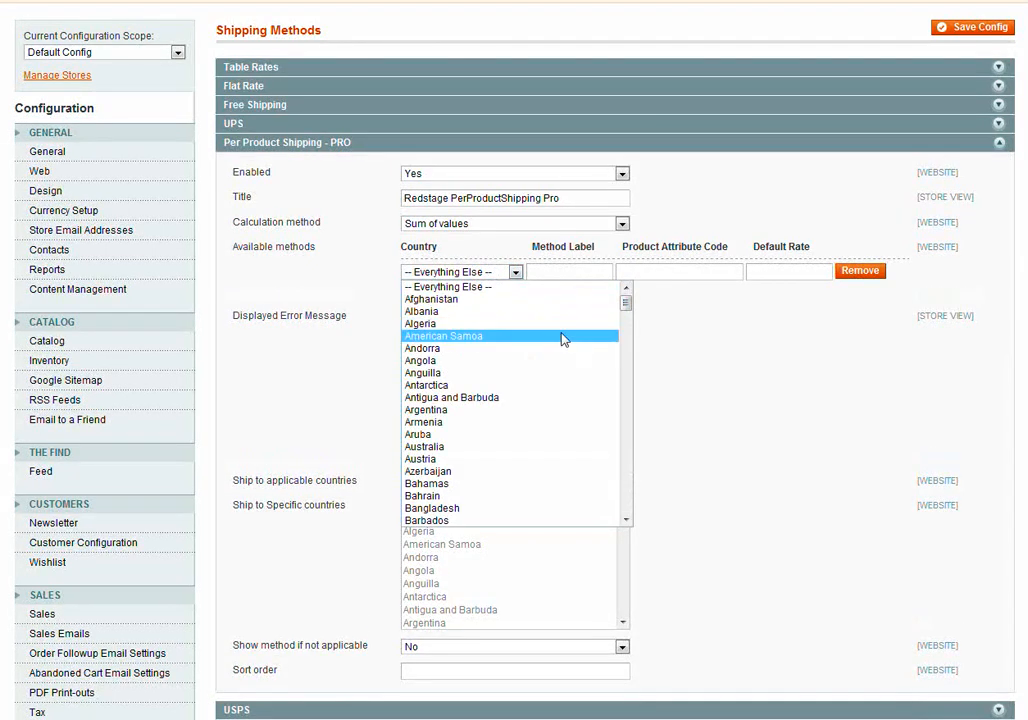
text(un)
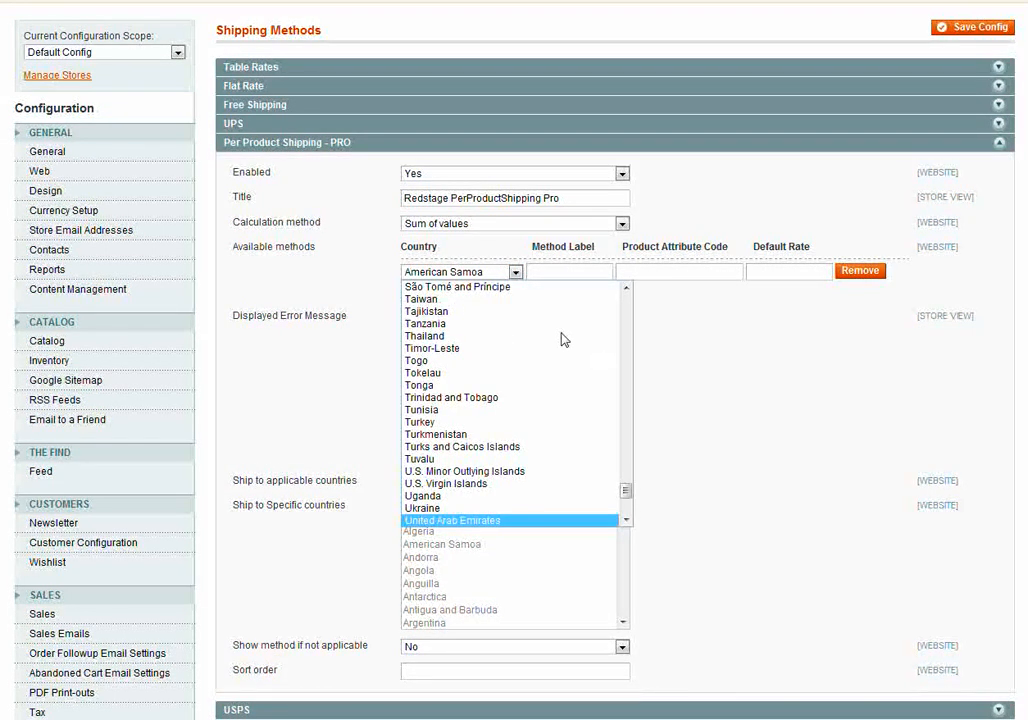
key(Down)
key(Down)
key(Return)
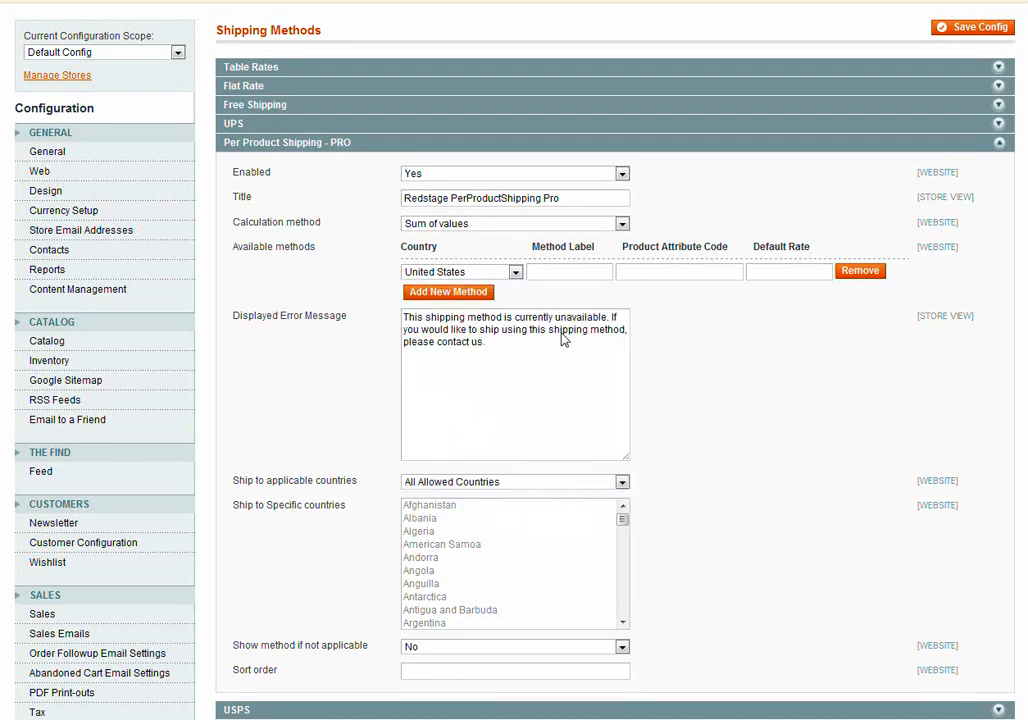
Label the first United States method Ground, with product attribute code shipping_ground and default rate 5.00.
click(564, 270)
text(Ground)
key(Tab)
text(shipping_ground)
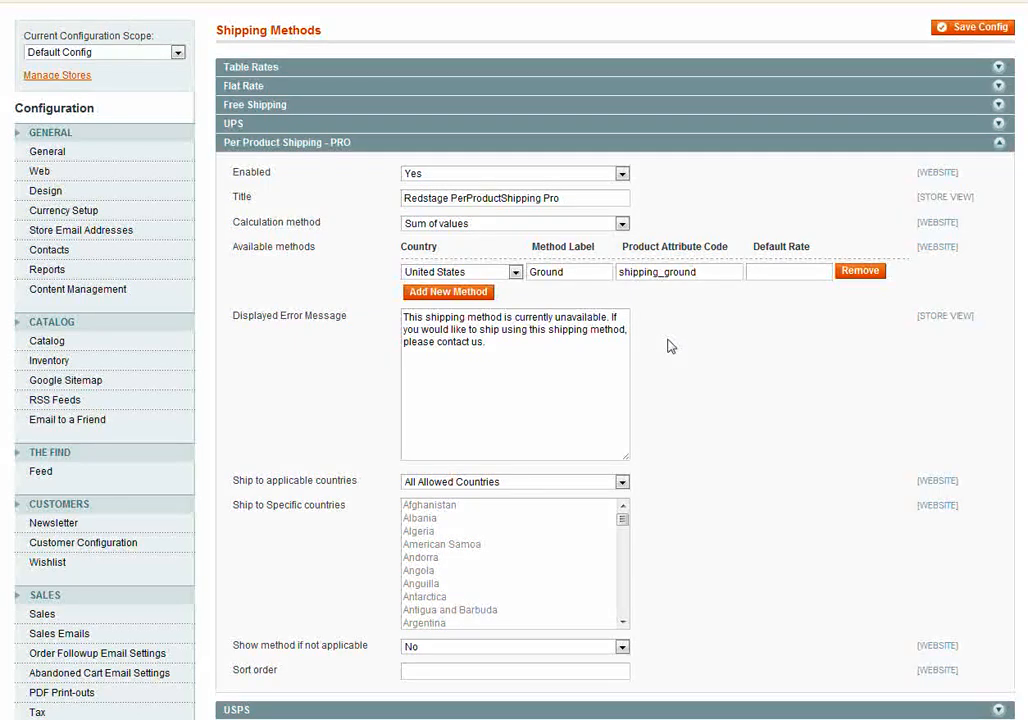
key(Tab)
text(5.00)
Add a second shipping method row and set its country to United States.
click(463, 292)
click(463, 294)
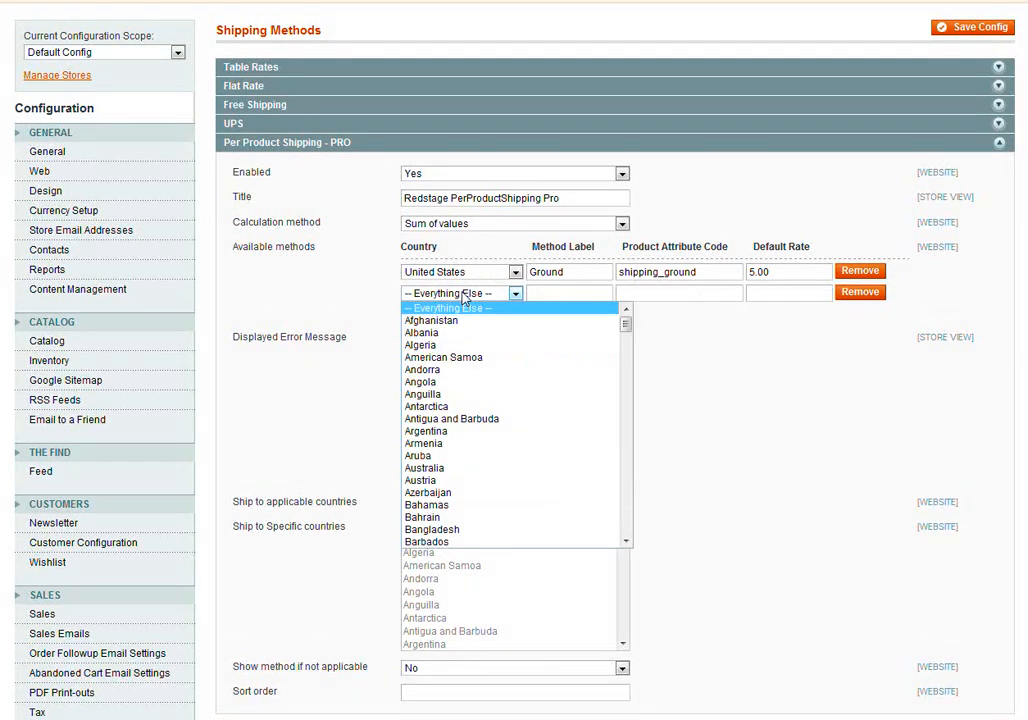
text(un)
key(Down)
key(Down)
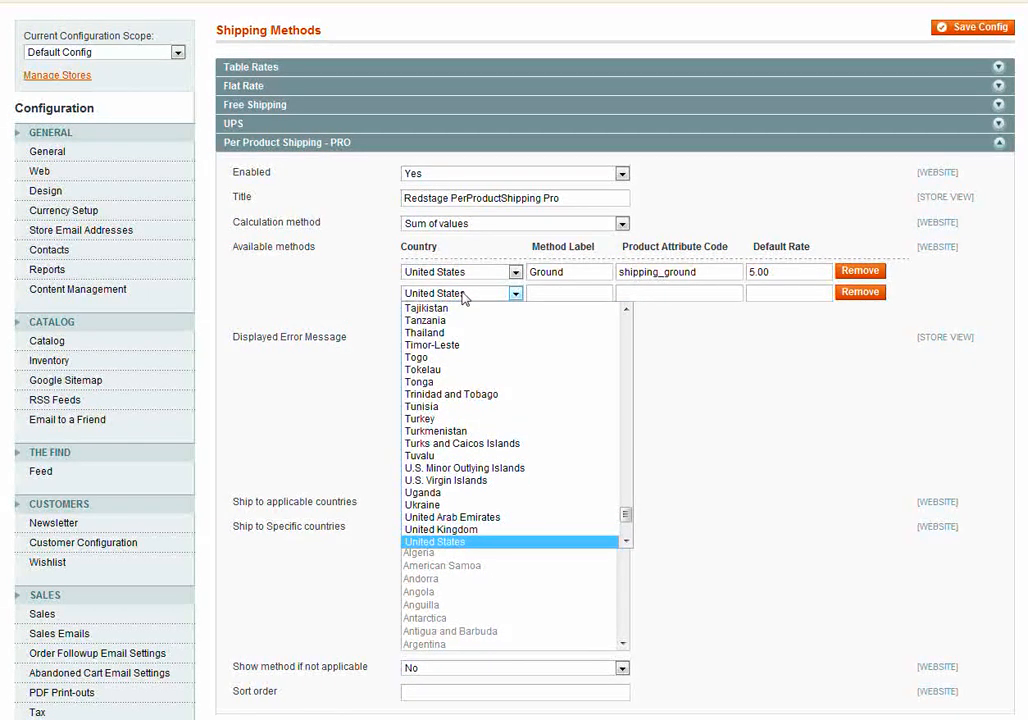
key(Return)
Label the second method Overnight, with product attribute code shipping_overnight and default rate 15.00.
click(541, 290)
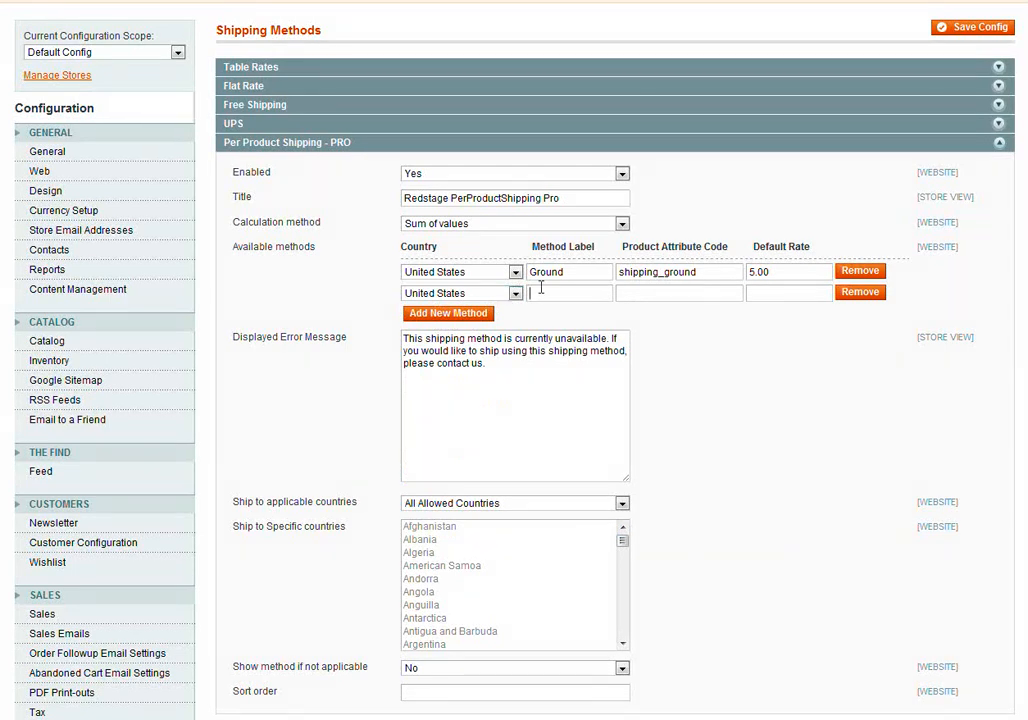
text(Overnight)
text(shipping_)
text(overnight)
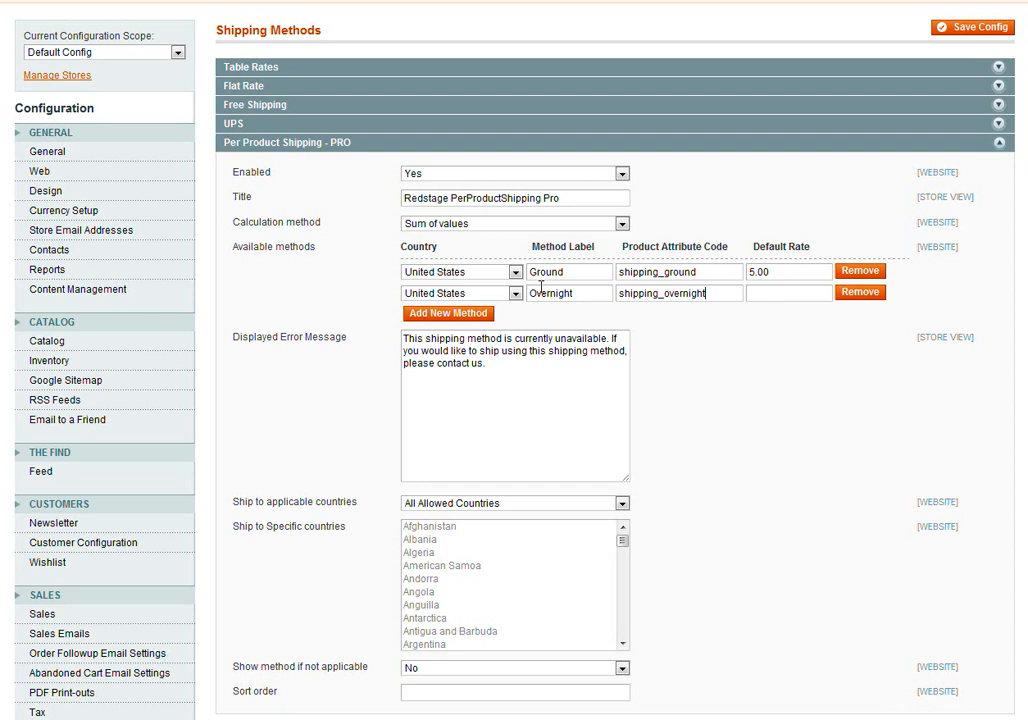
key(Tab)
text(15.00)
Add a third shipping method row and set its country to United States.
click(442, 313)
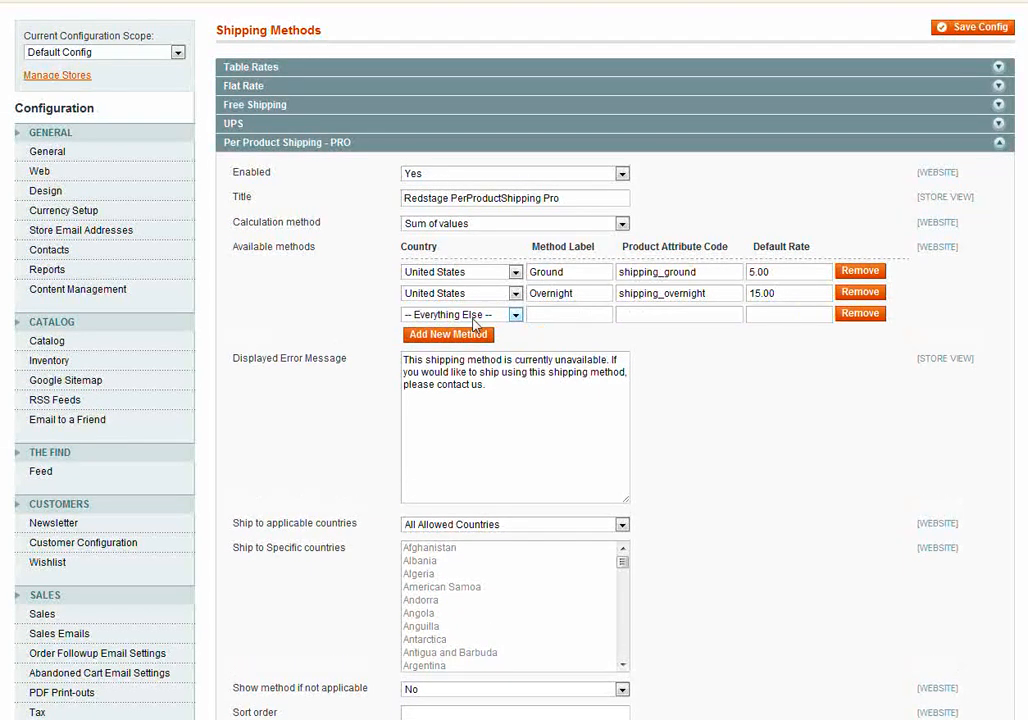
click(470, 315)
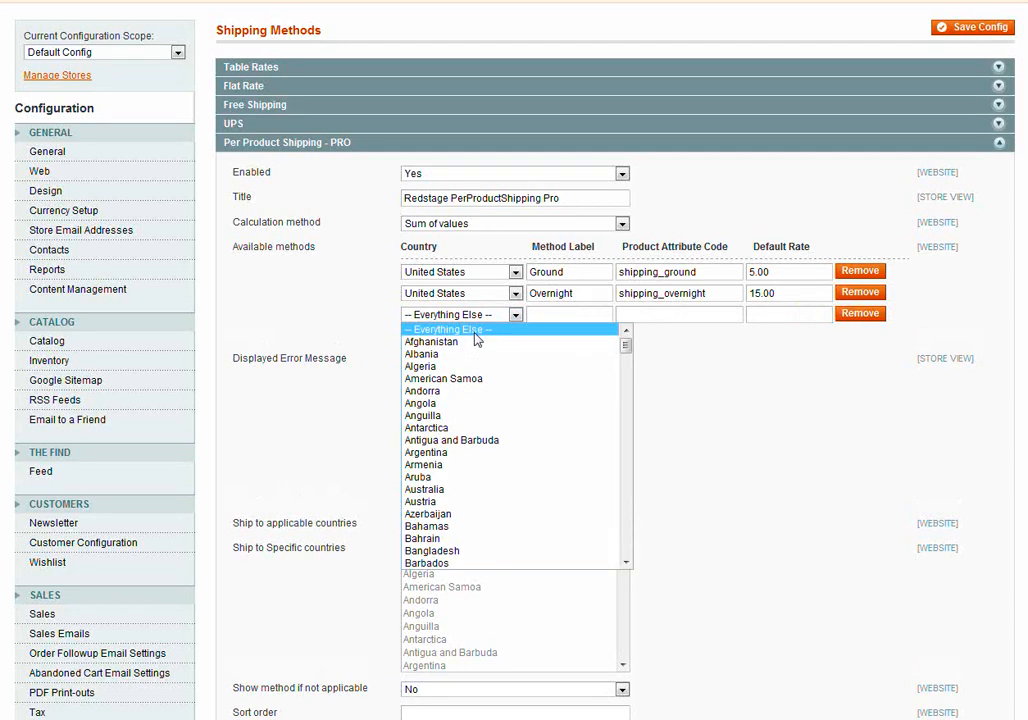
text(united states)
key(Return)
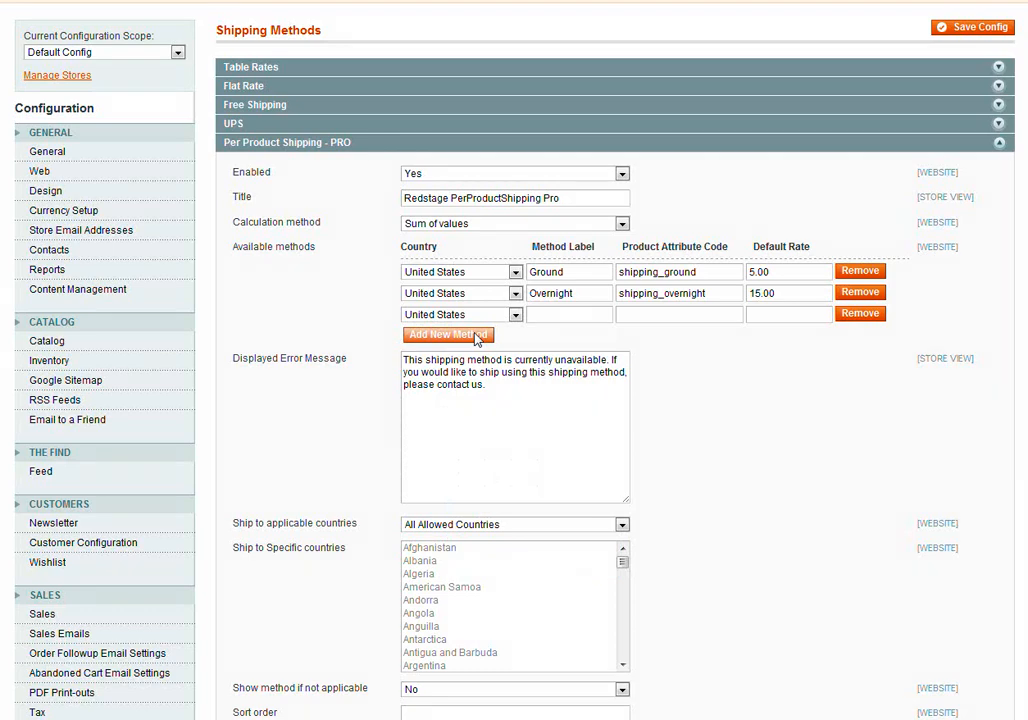
Label the third method Air, with product attribute code shipping_air and default rate 10.00.
text(Air)
text(shipping_air)
key(Tab)
text(10.00)
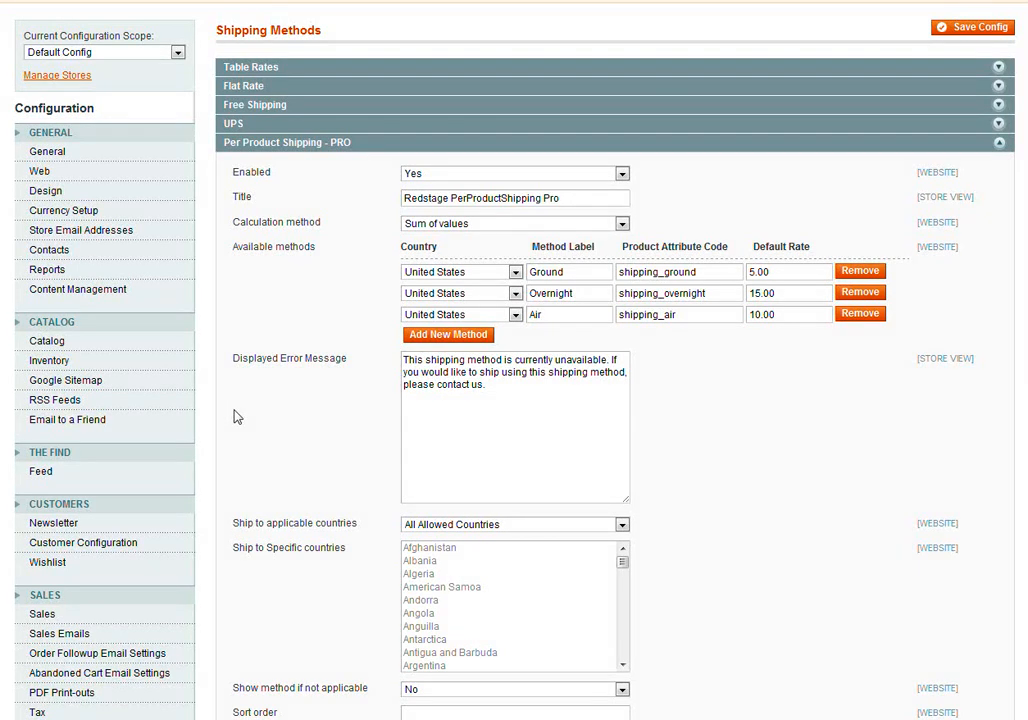
Add a fourth shipping method row and set its country to Spain.
click(437, 336)
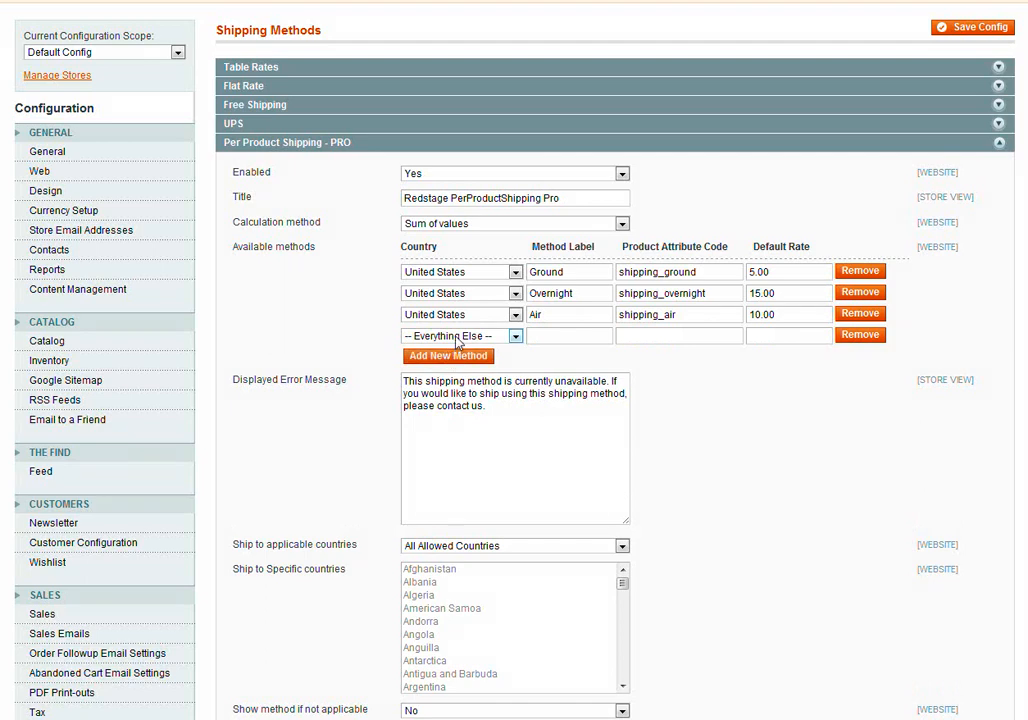
click(459, 336)
text(sp)
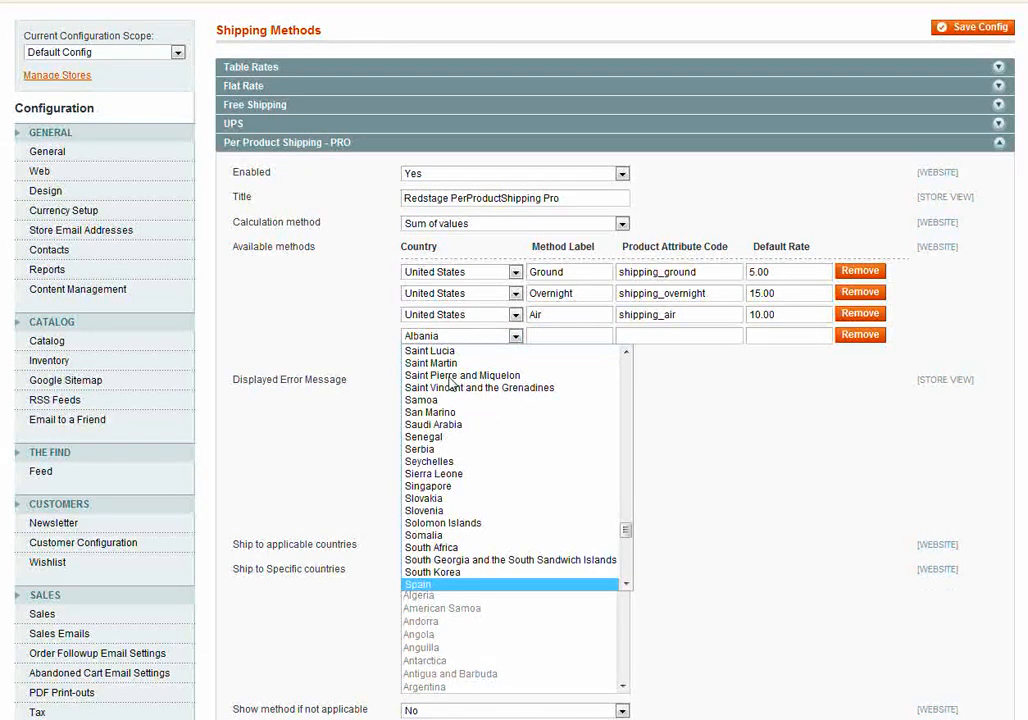
key(Return)
Label the Spain method Service 1, with product attribute code shipping_spain_service1 and default rate 20.00.
click(551, 337)
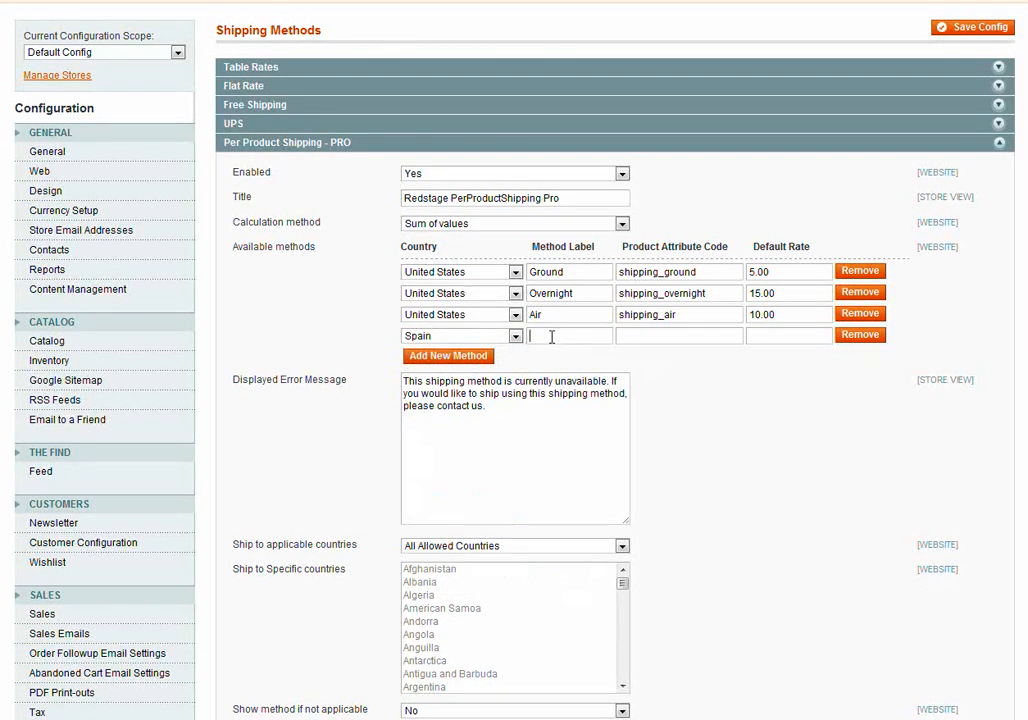
text(ser)
key(BackSpace)
key(BackSpace)
key(BackSpace)
text(Service 1)
key(Tab)
text(shipping_spain_)
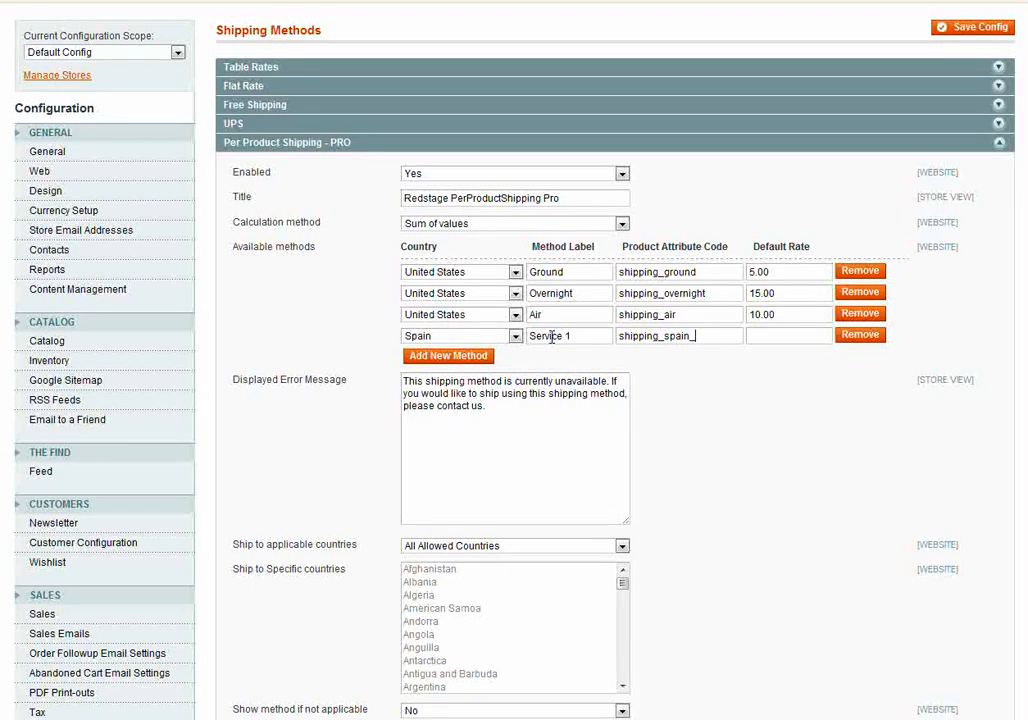
text(service1)
key(Tab)
text(20.00)
Check the available calculation methods without changing the selection, and save the shipping configuration.
click(435, 226)
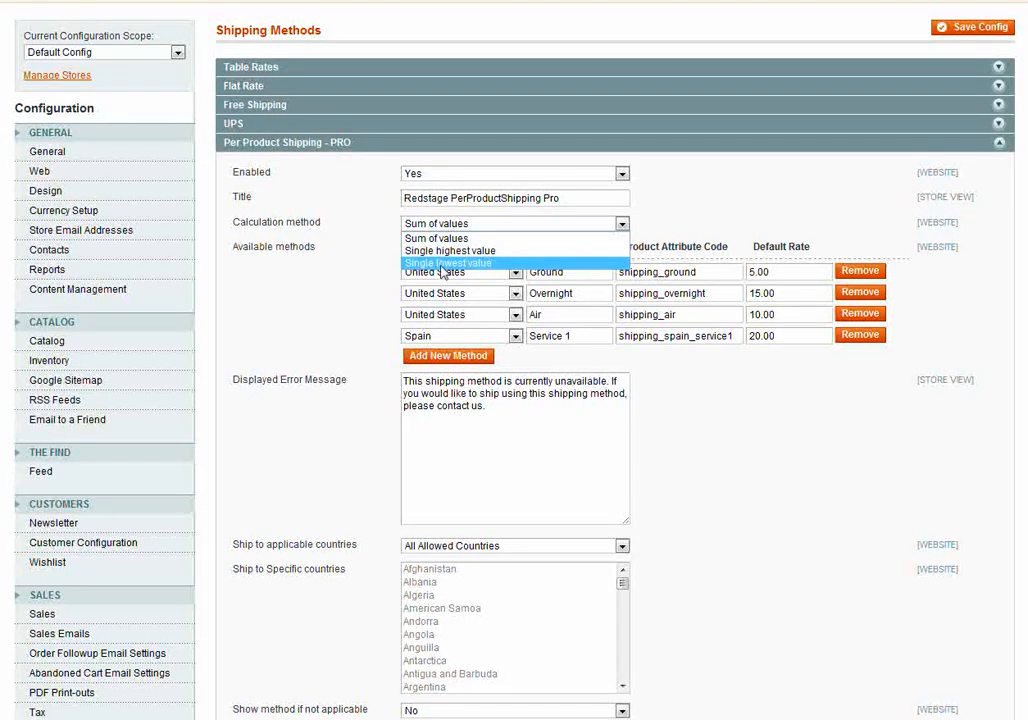
click(333, 279)
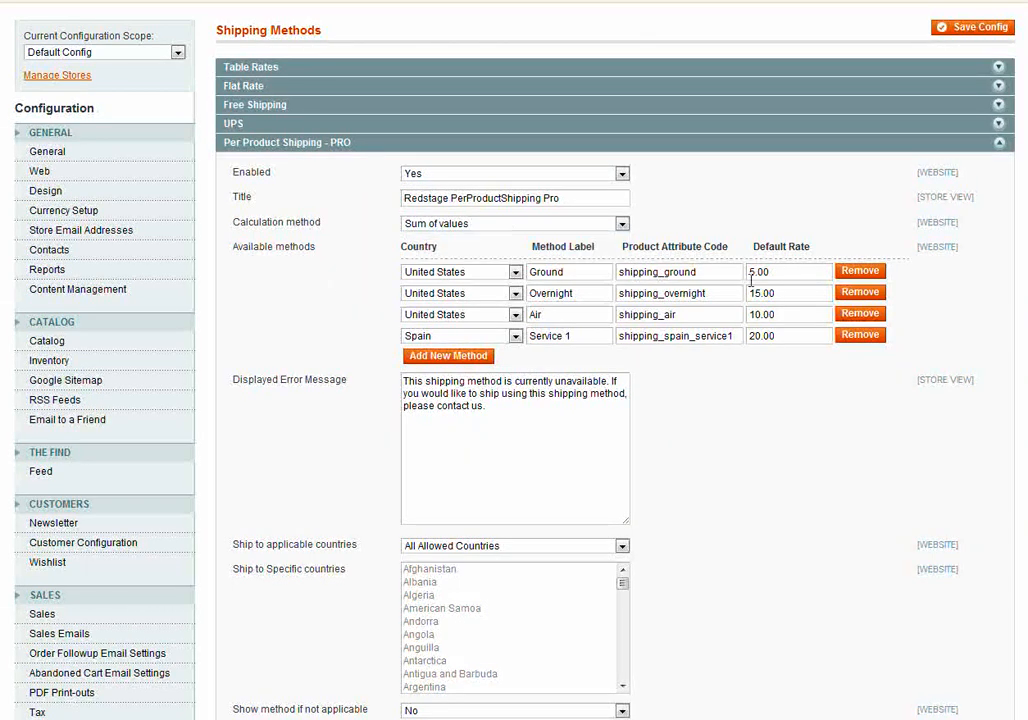
click(972, 30)
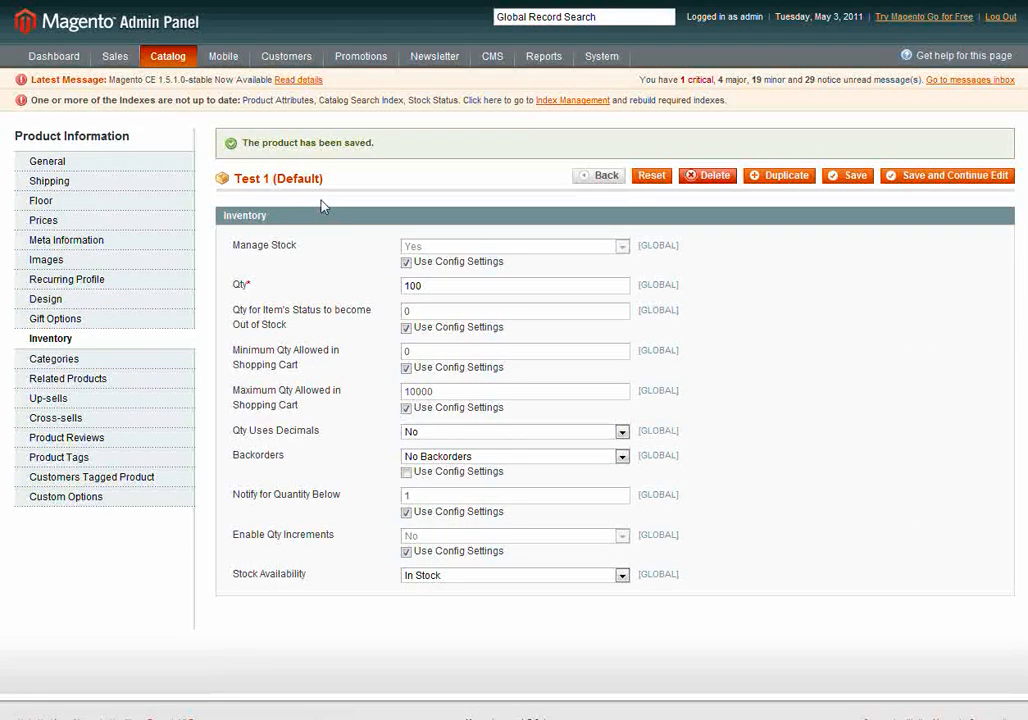
View the general information and the shipping attributes of the Test 1 product.
click(95, 163)
click(50, 182)
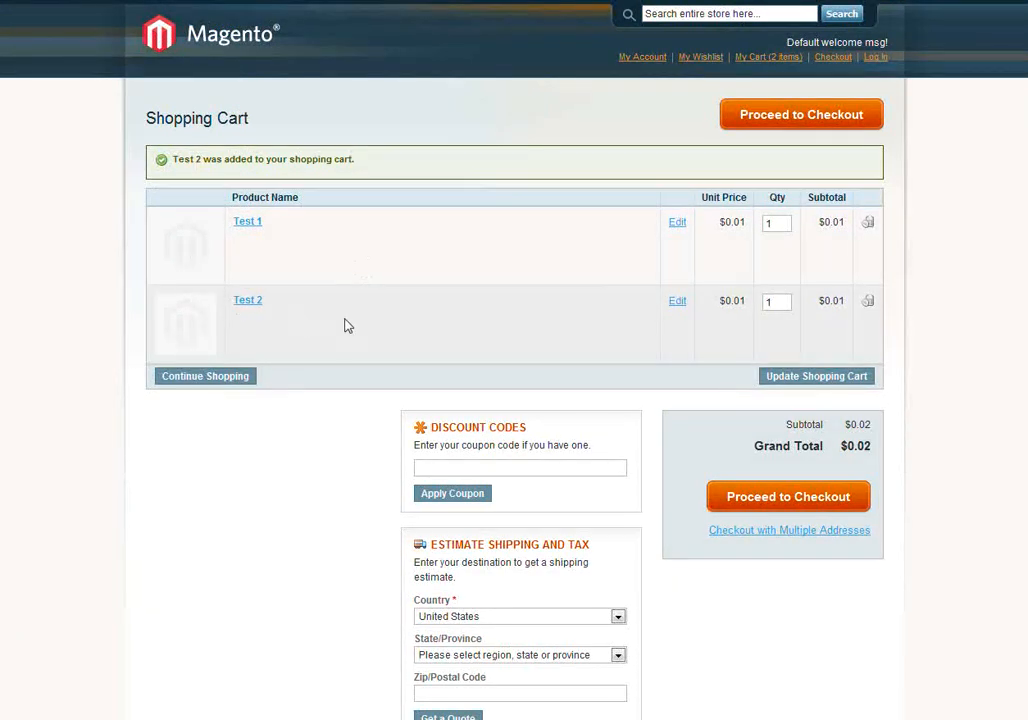
Get a shipping quote in the storefront cart for the United States using the destination zip code, and examine the offered rates.
scroll(352, 324, down, 3)
click(465, 587)
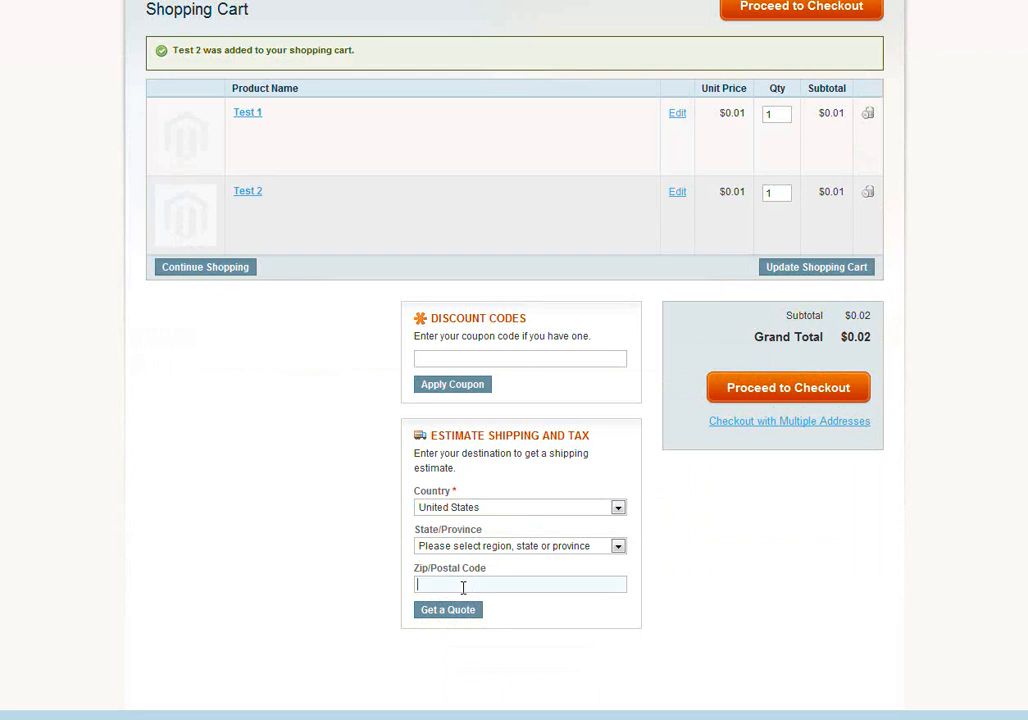
text(07030)
click(451, 611)
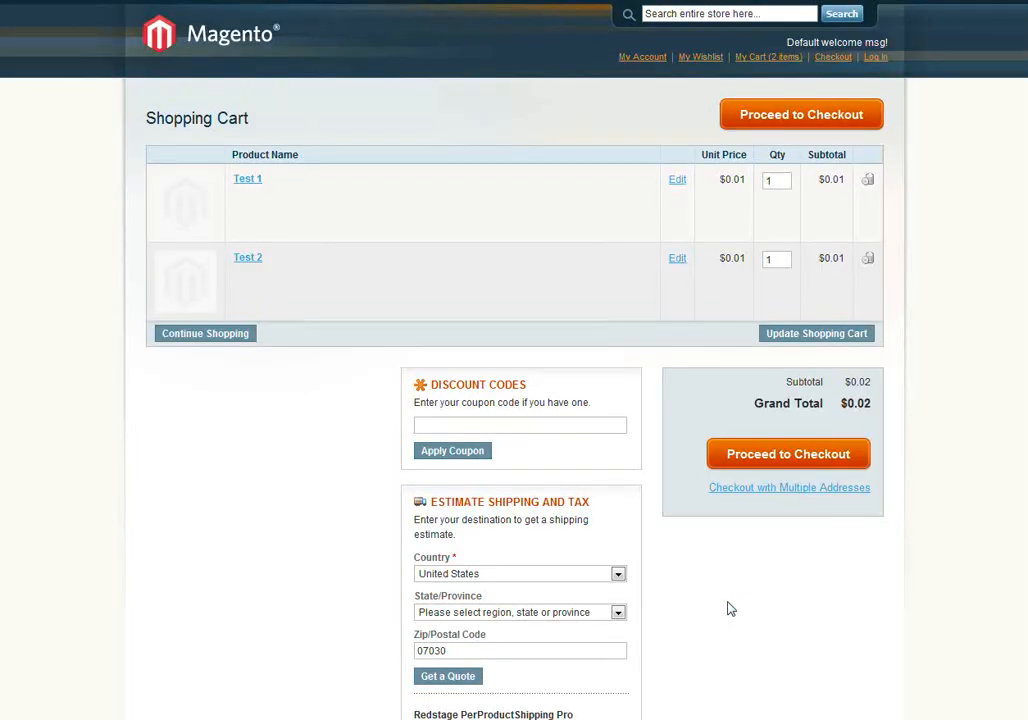
scroll(729, 608, down, 3)
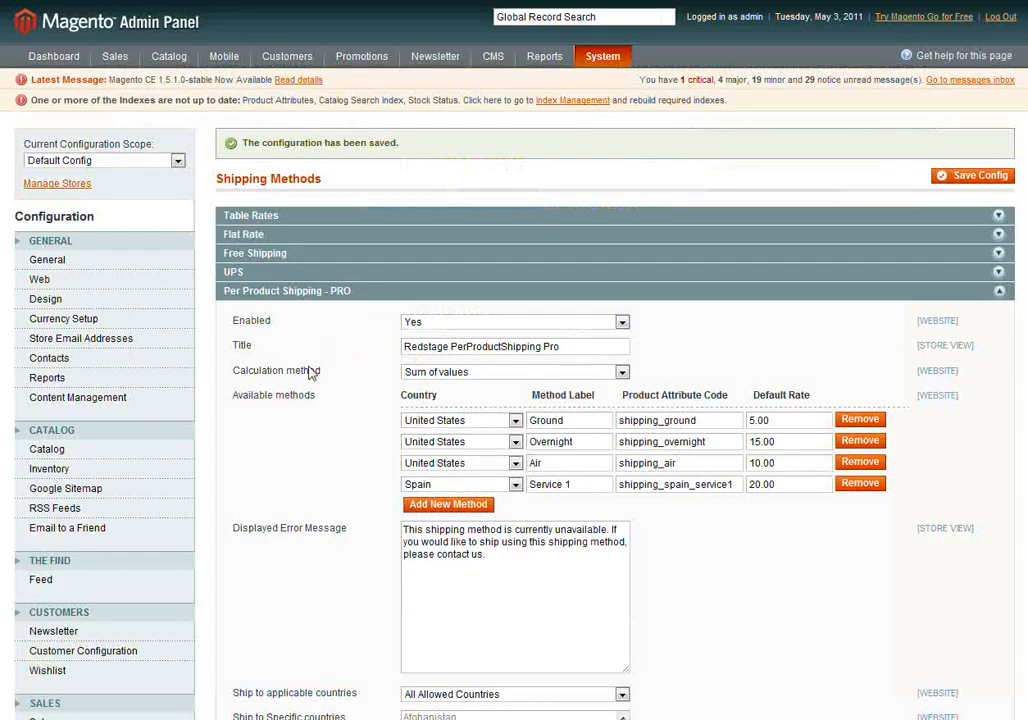
Add an Everything Else method in the shipping configuration labelled Service 1, with attribute code shipping_international and default rate 10.00.
scroll(308, 380, down, 4)
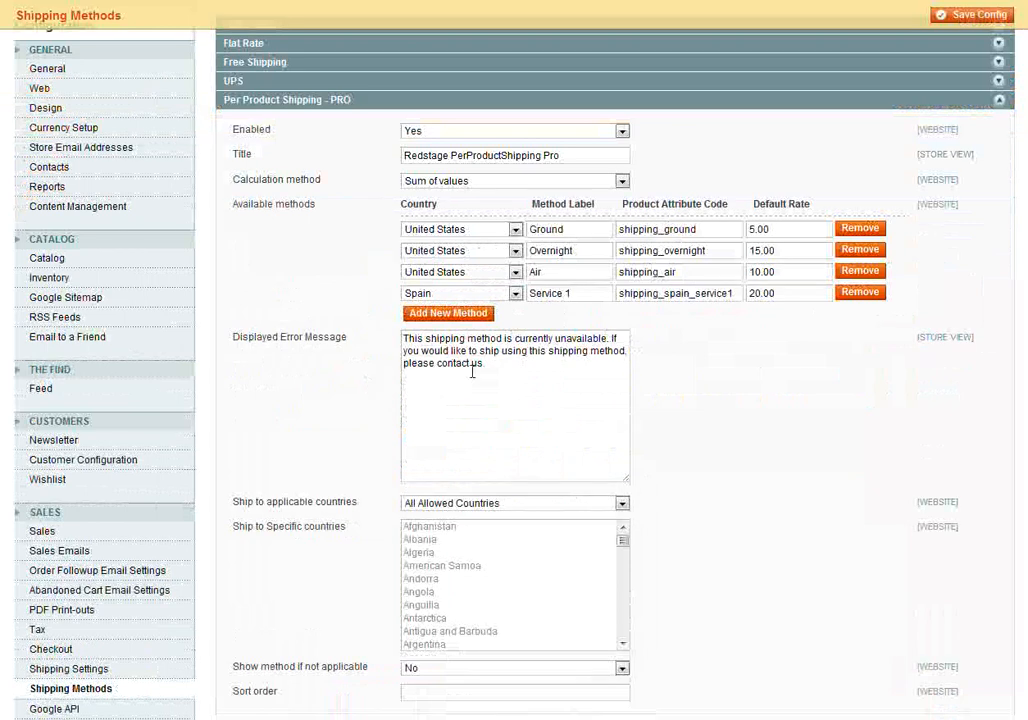
click(475, 315)
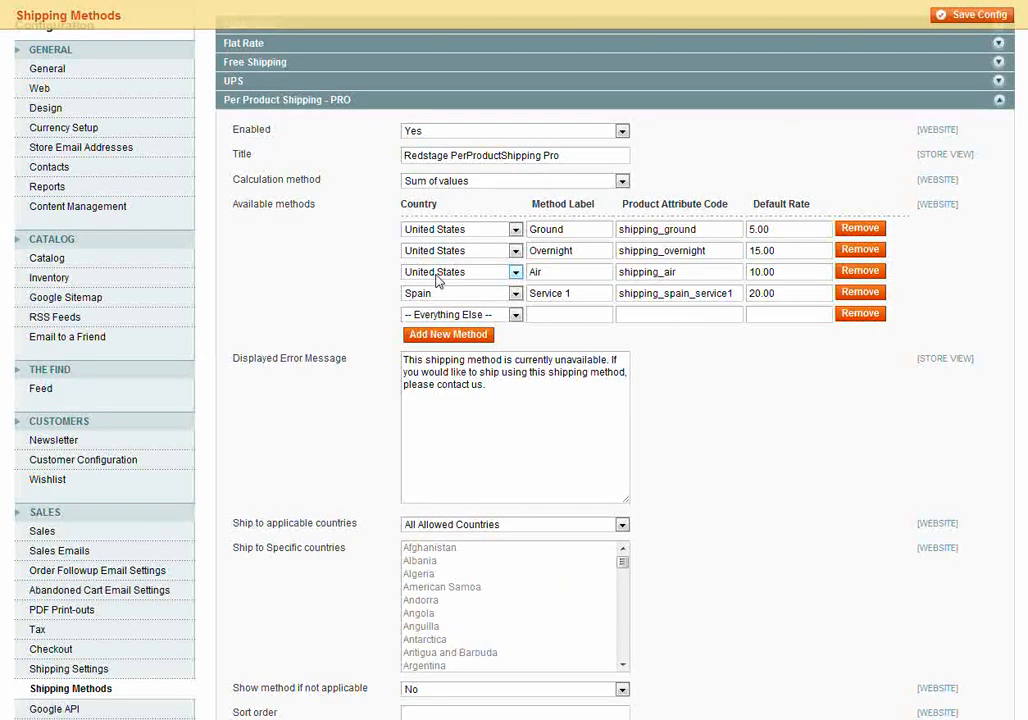
text(Service 1)
key(Tab)
text(shipp)
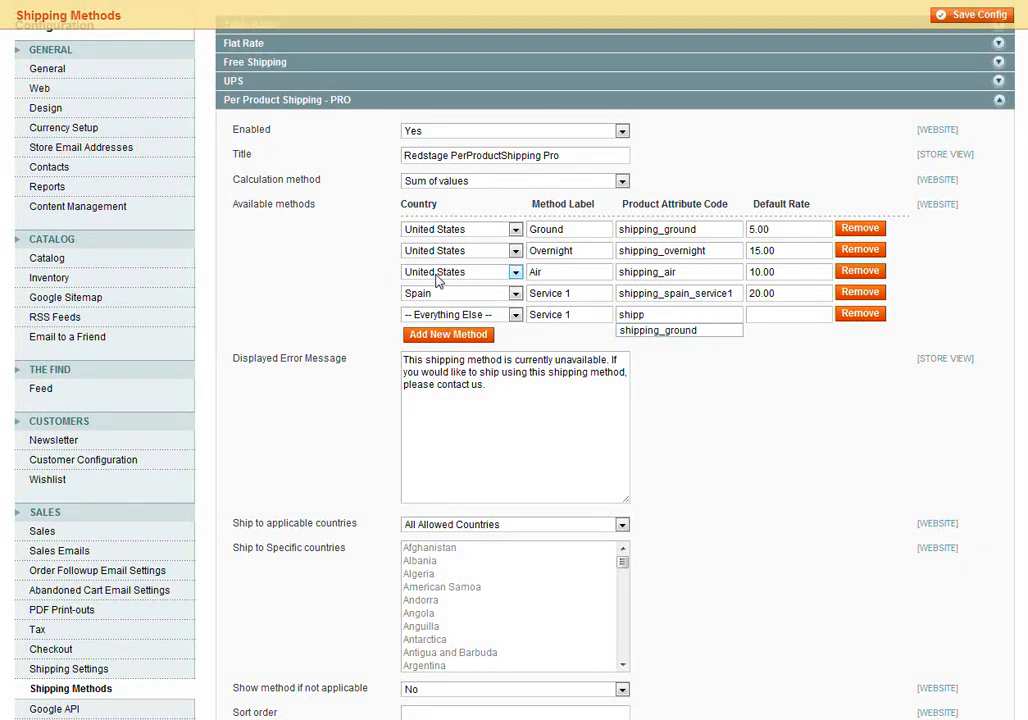
text(ing_interna)
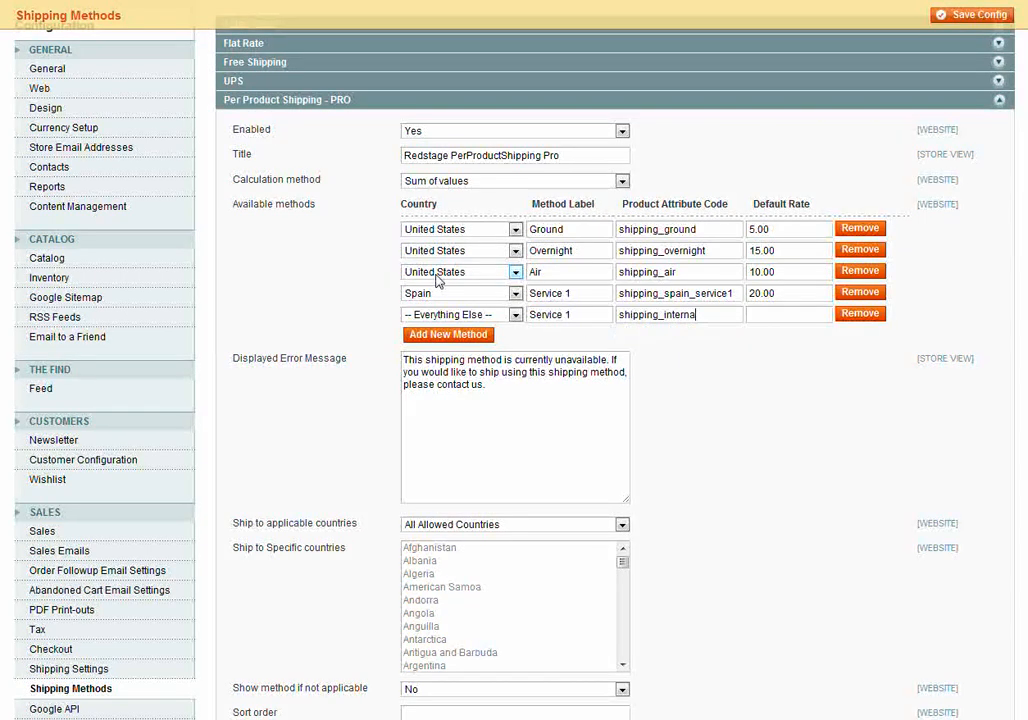
text(tional)
key(Tab)
text(10.00)
Add another Everything Else method labelled Service 2 with default rate 40.00, leaving its product attribute code empty.
click(446, 336)
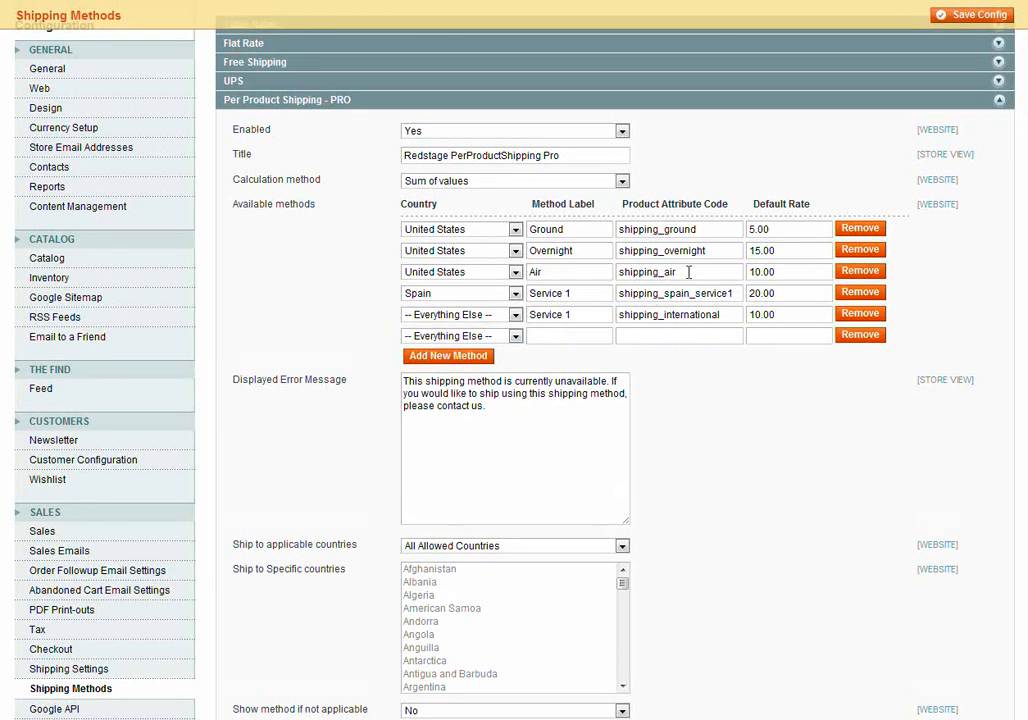
click(578, 333)
text(Service 2)
key(Tab)
key(Tab)
text(40.00)
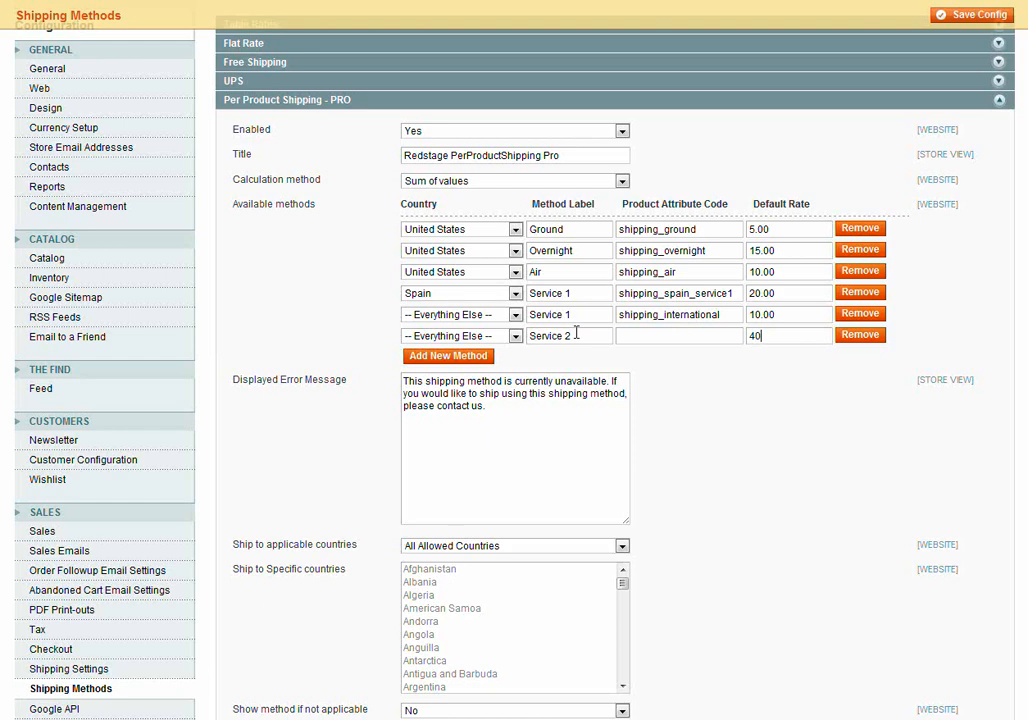